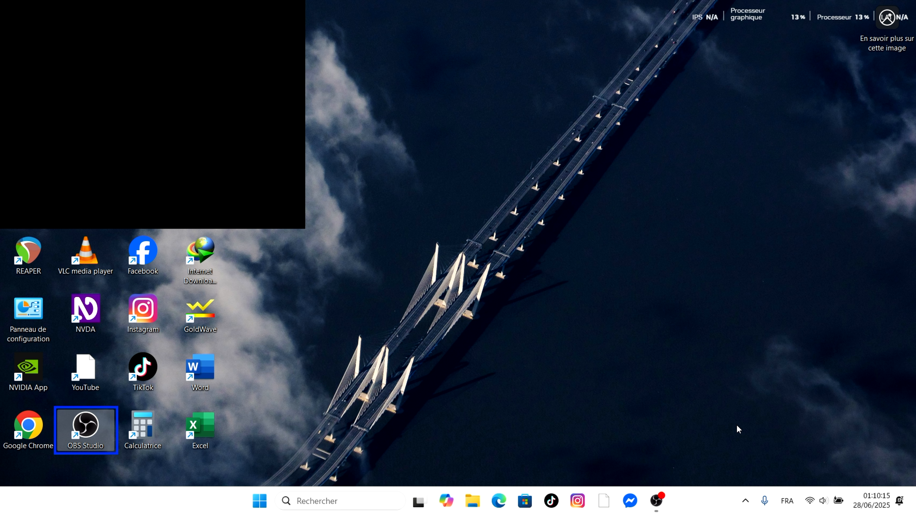
Select NVDA 2025.1.2 in the uninstaller's program list and run its uninstallation
{"action": "key", "text": "Home"}
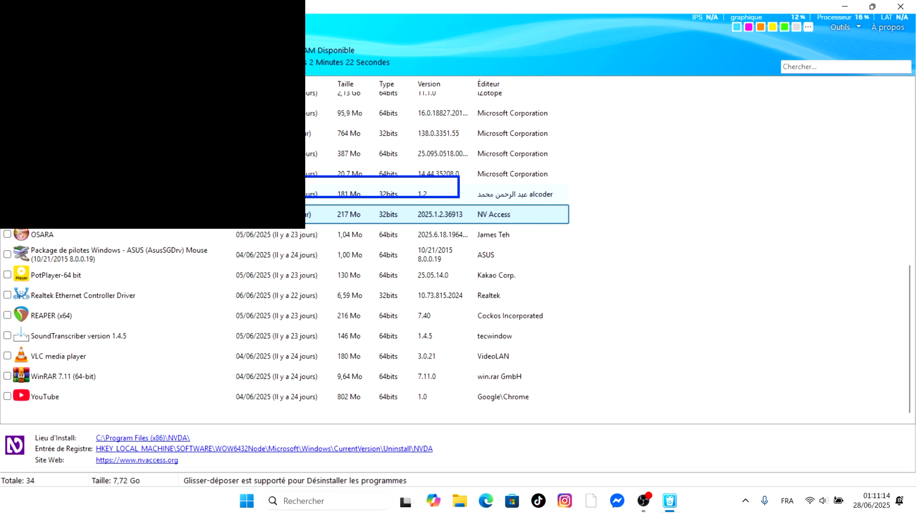
{"action": "key", "text": "space"}
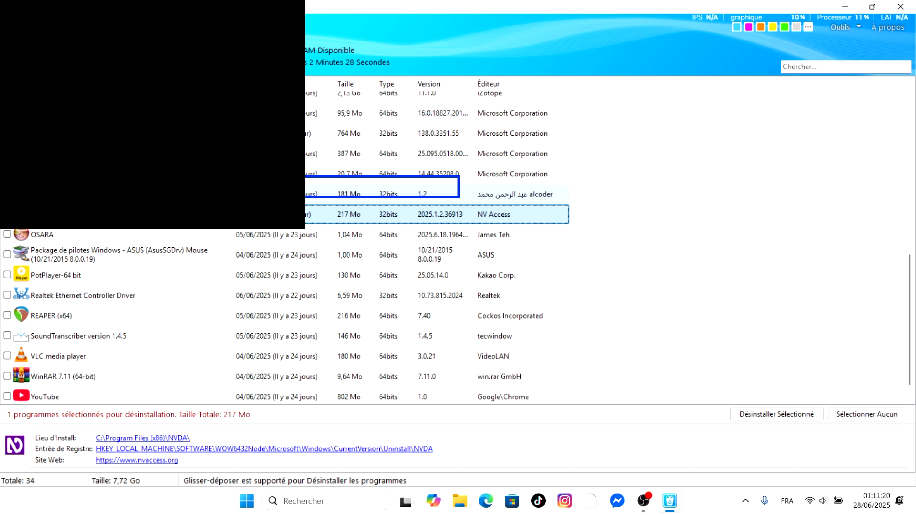
{"action": "key", "text": "Tab"}
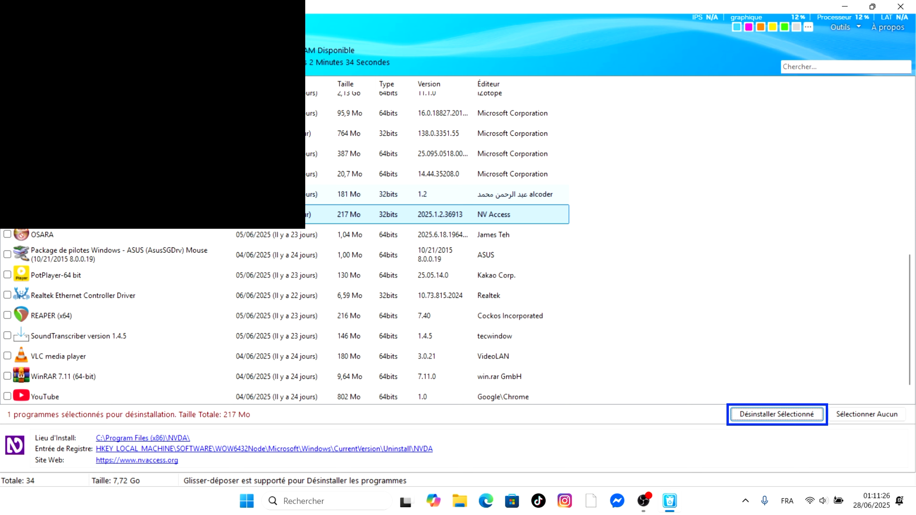
{"action": "left_click", "coordinate": [777, 414]}
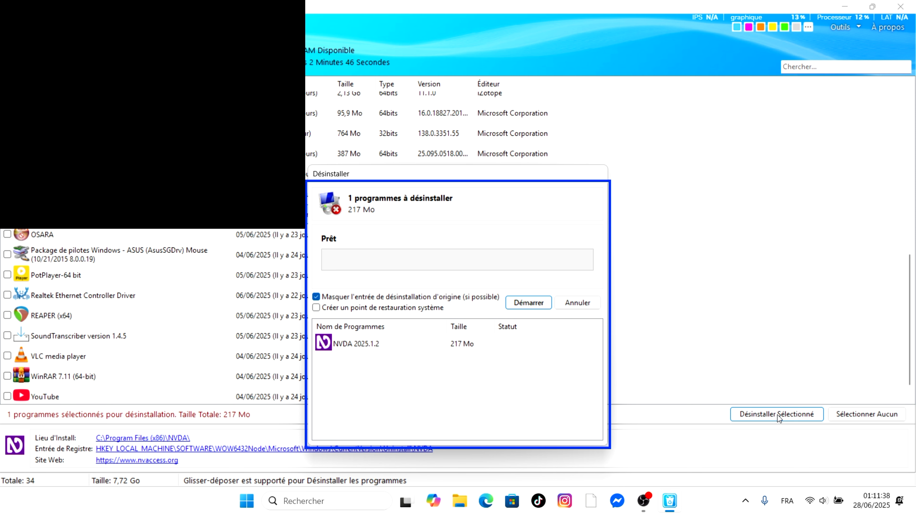
{"action": "key", "text": "Tab"}
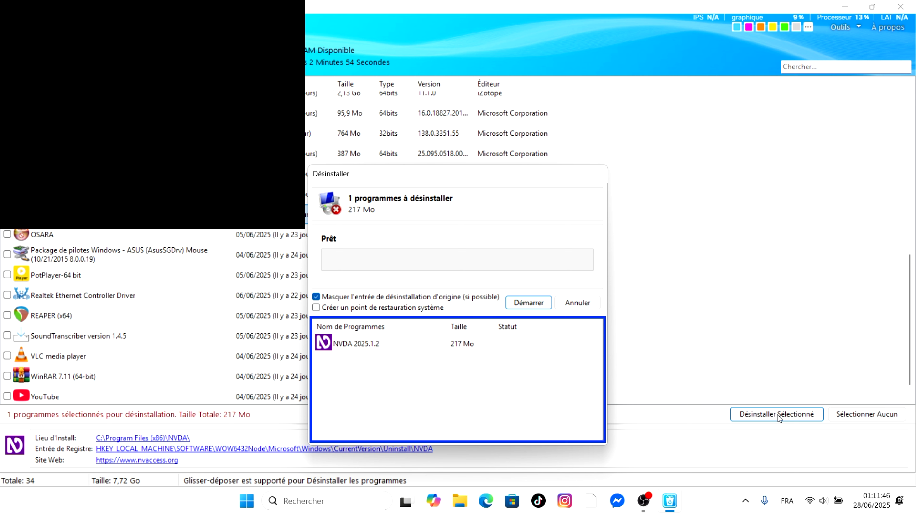
{"action": "key", "text": "Tab"}
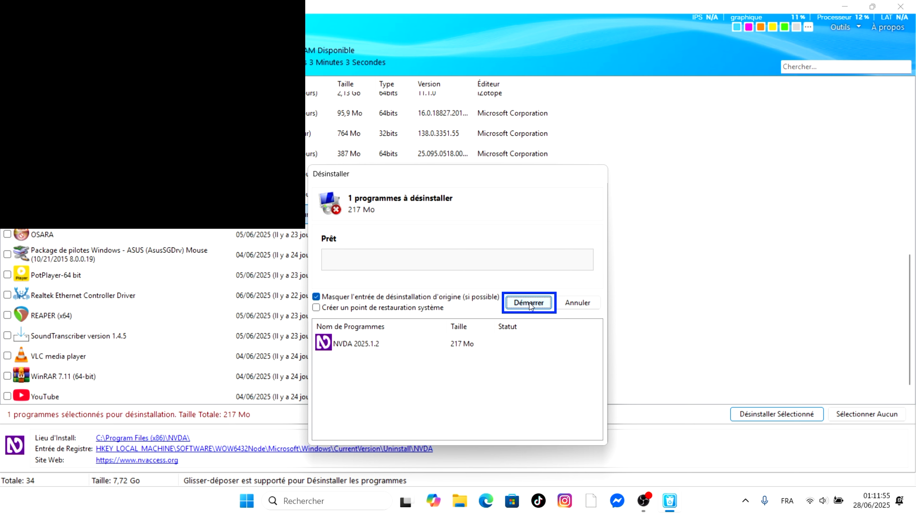
{"action": "left_click", "coordinate": [529, 303]}
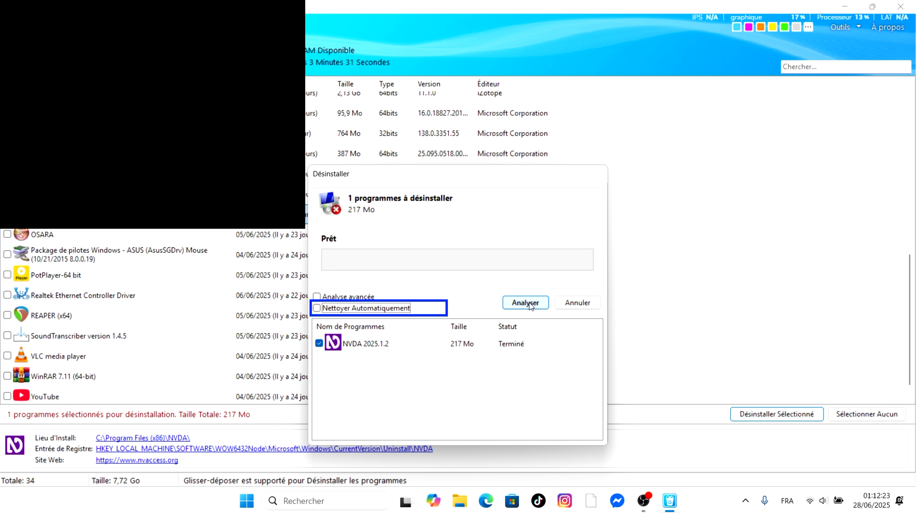
Enable the advanced analysis (Analyse avancée) and scan for leftovers of NVDA 2025.1.2
{"action": "left_click", "coordinate": [379, 308]}
{"action": "key", "text": "shift+Tab"}
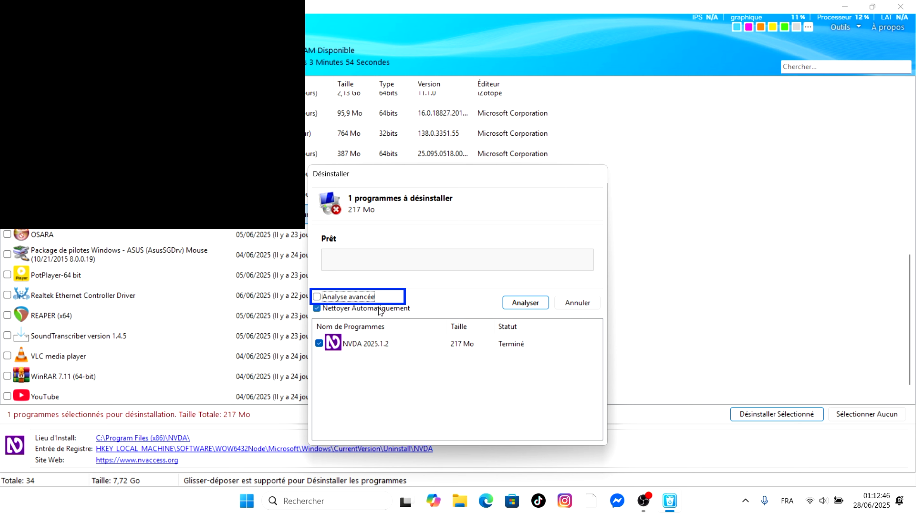
{"action": "left_click", "coordinate": [358, 300]}
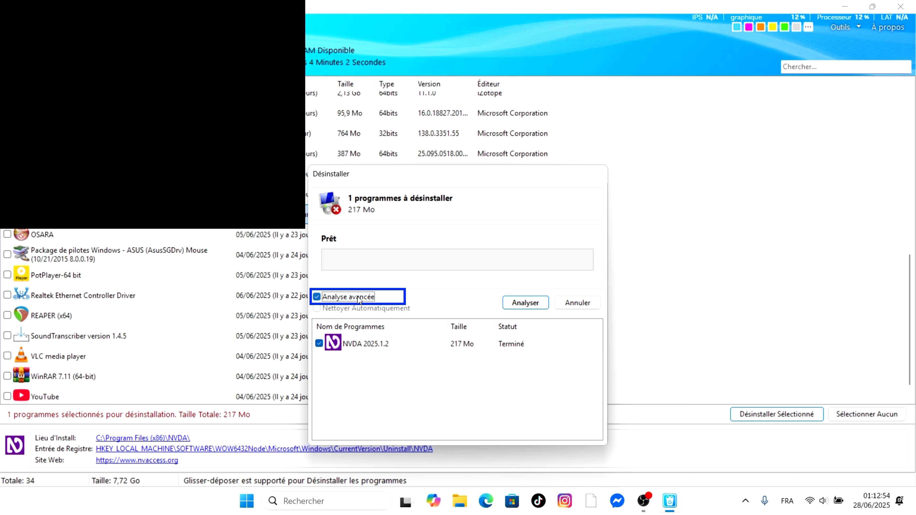
{"action": "key", "text": "Tab"}
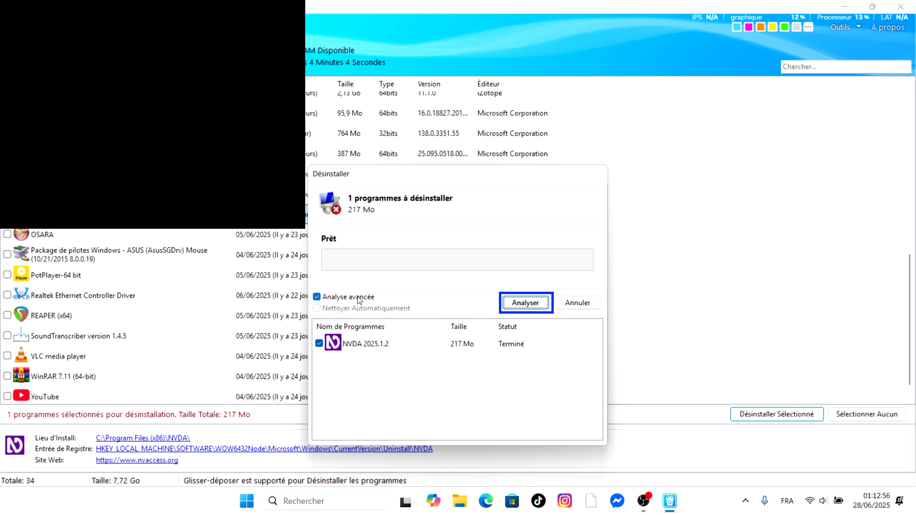
{"action": "left_click", "coordinate": [527, 303]}
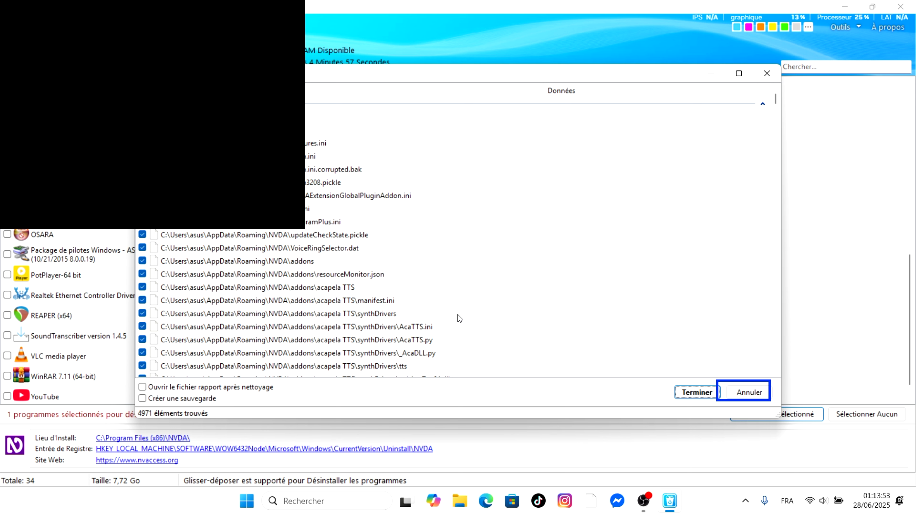
Clean up all the found NVDA leftovers, leaving the backup option (Créer une sauvegarde) off
{"action": "key", "text": "shift+Tab"}
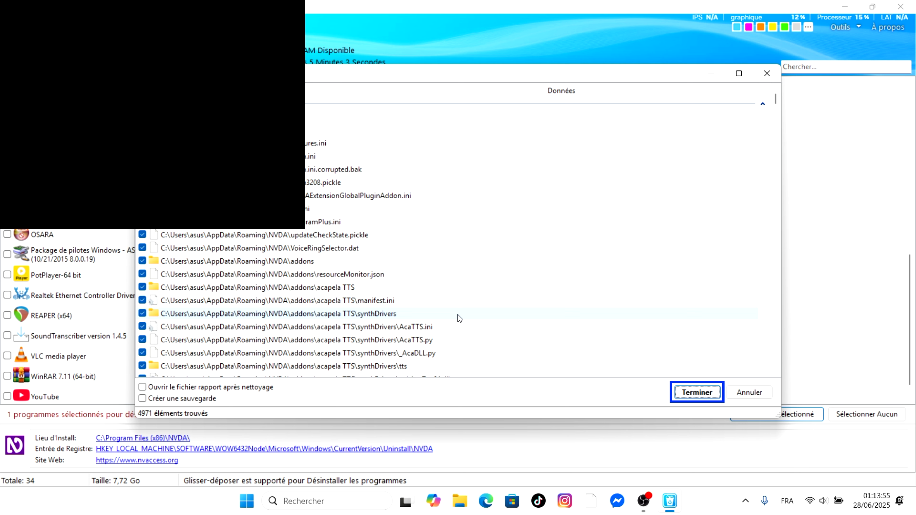
{"action": "key", "text": "shift+Tab"}
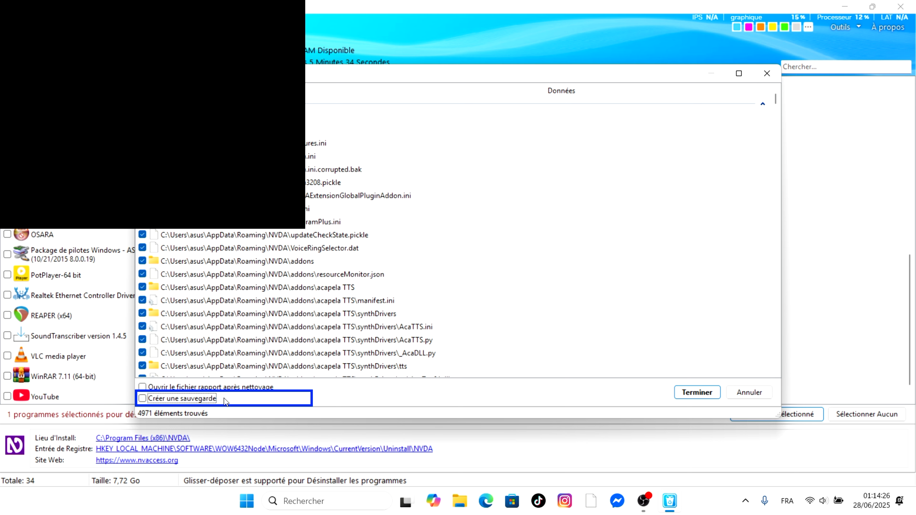
{"action": "key", "text": "space"}
{"action": "key", "text": "space"}
{"action": "key", "text": "Tab"}
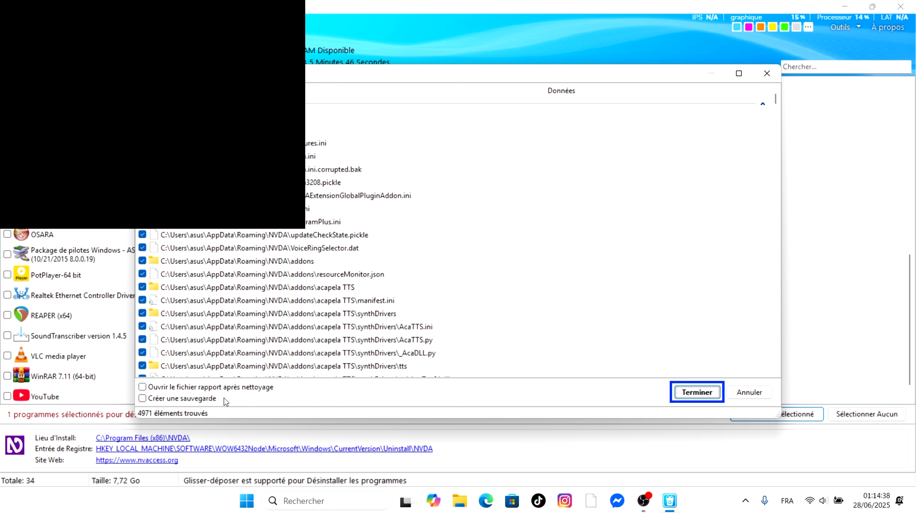
{"action": "left_click", "coordinate": [697, 391]}
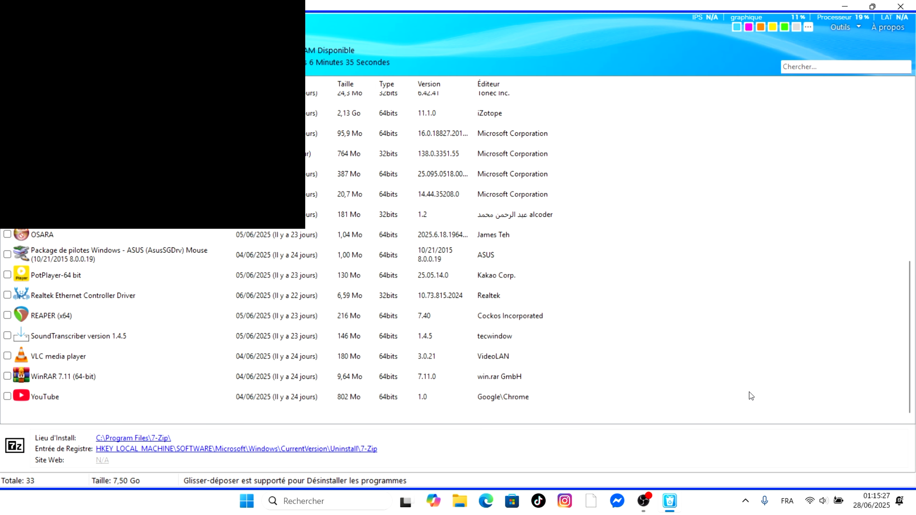
{"action": "key", "text": "Tab"}
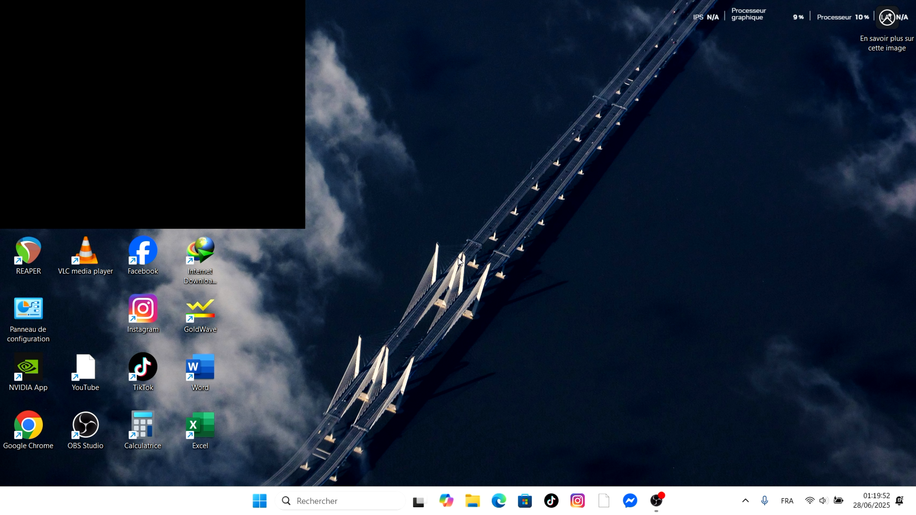
Browse from the user folder in File Explorer to AppData\Roaming and locate the NVDA folder
{"action": "key", "text": "super+e"}
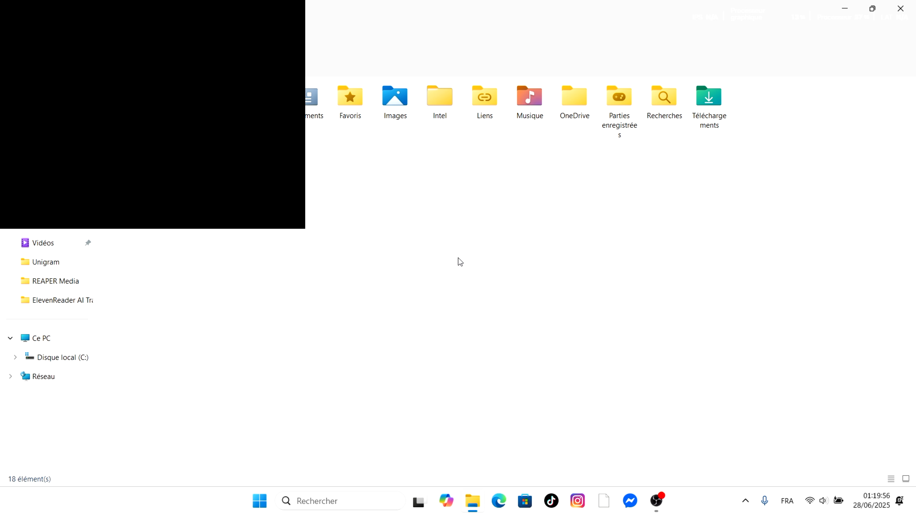
{"action": "key", "text": "a"}
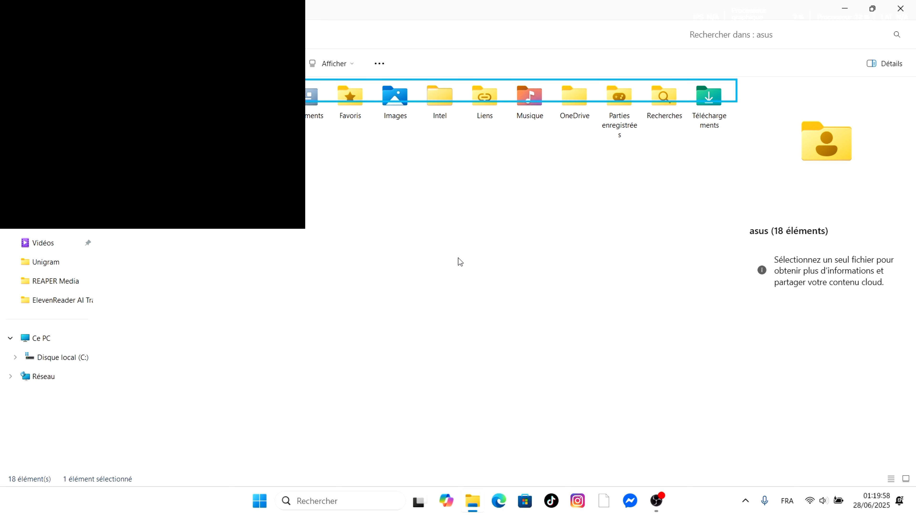
{"action": "key", "text": "Return"}
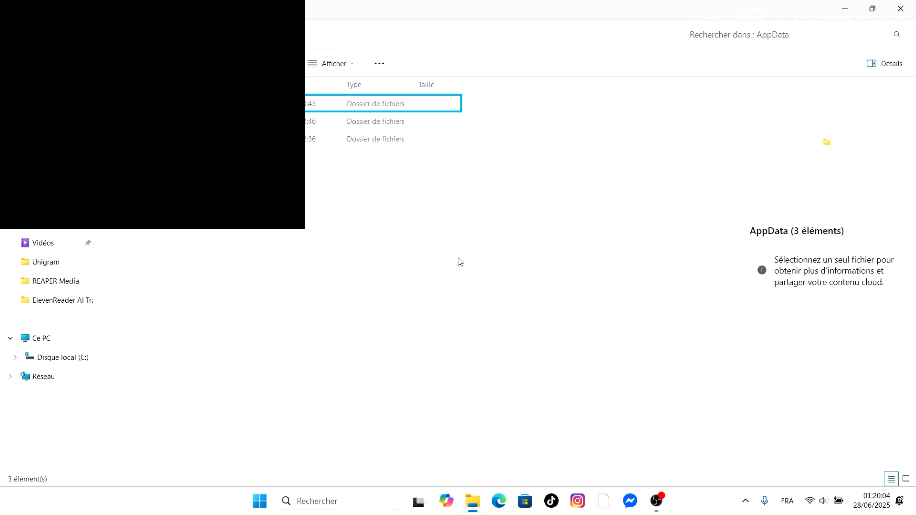
{"action": "key", "text": "Down"}
{"action": "key", "text": "Down"}
{"action": "key", "text": "Return"}
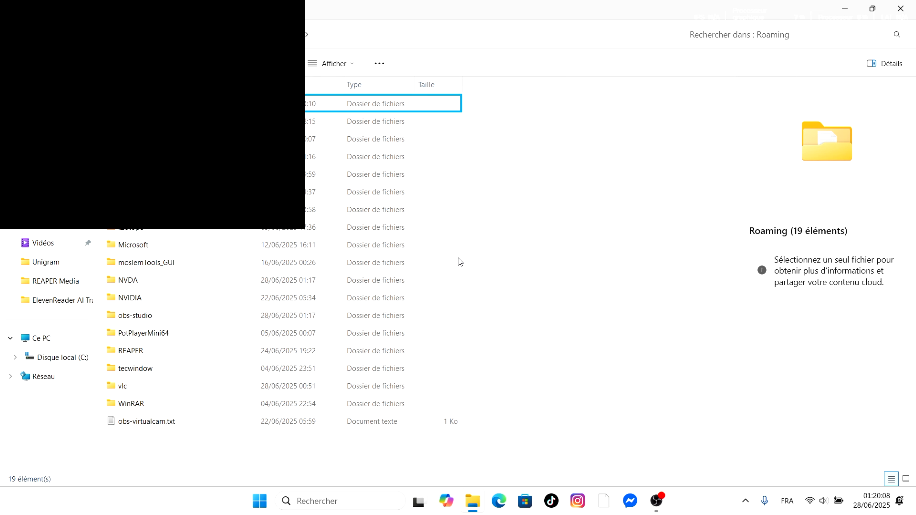
{"action": "key", "text": "n"}
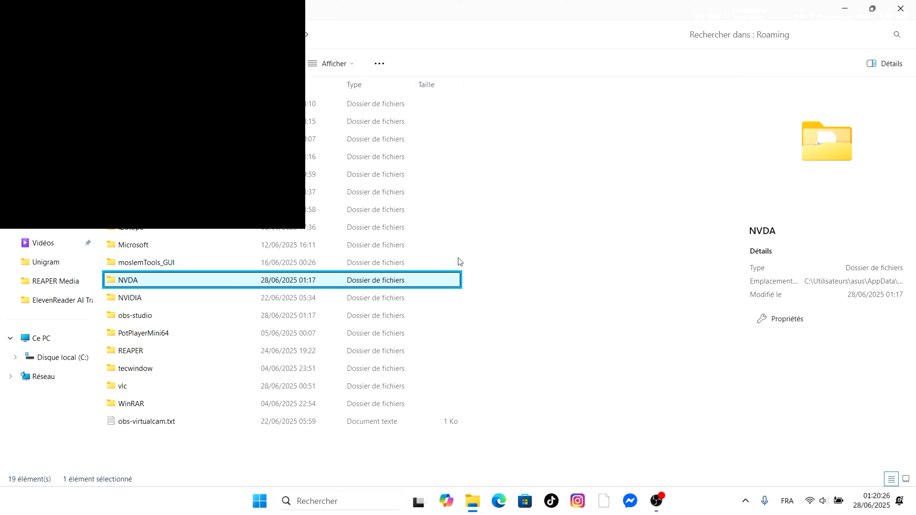
{"action": "key", "text": "Home"}
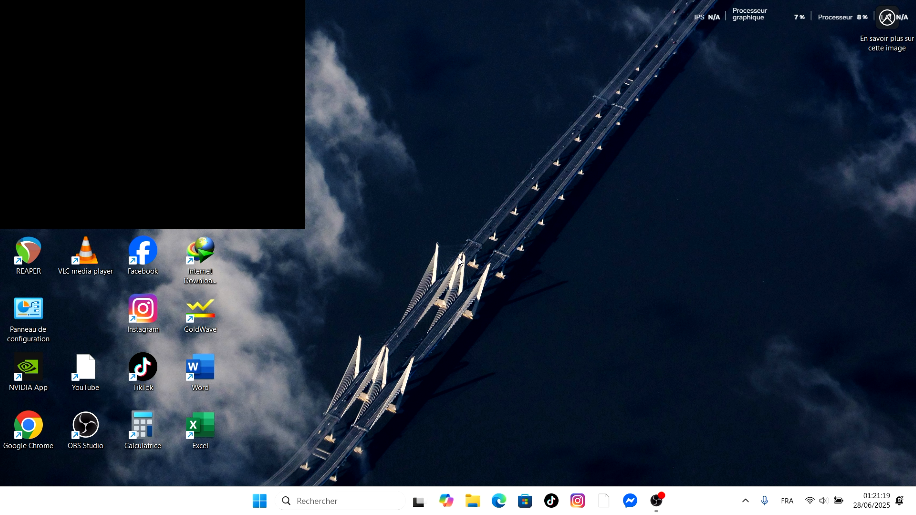
Open the AppData folder by running "appdata" and go into its Roaming subfolder
{"action": "key", "text": "super+r"}
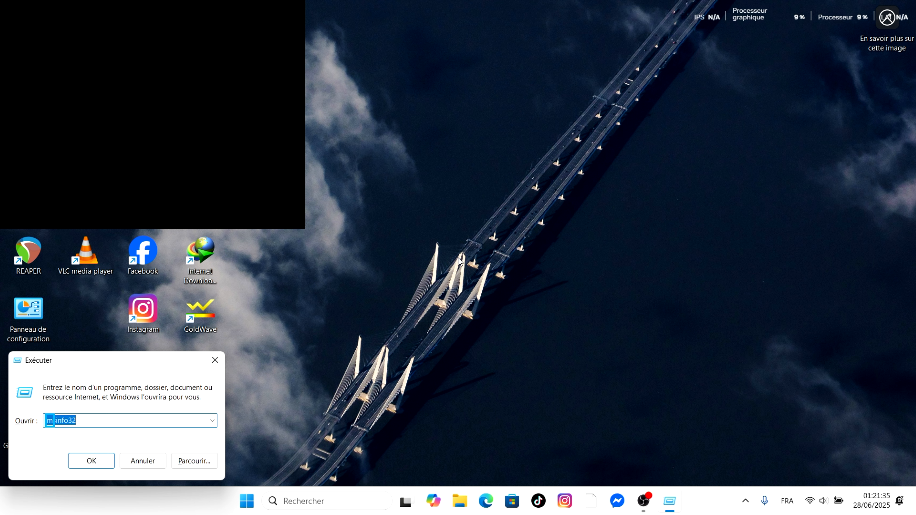
{"action": "type", "text": "a"}
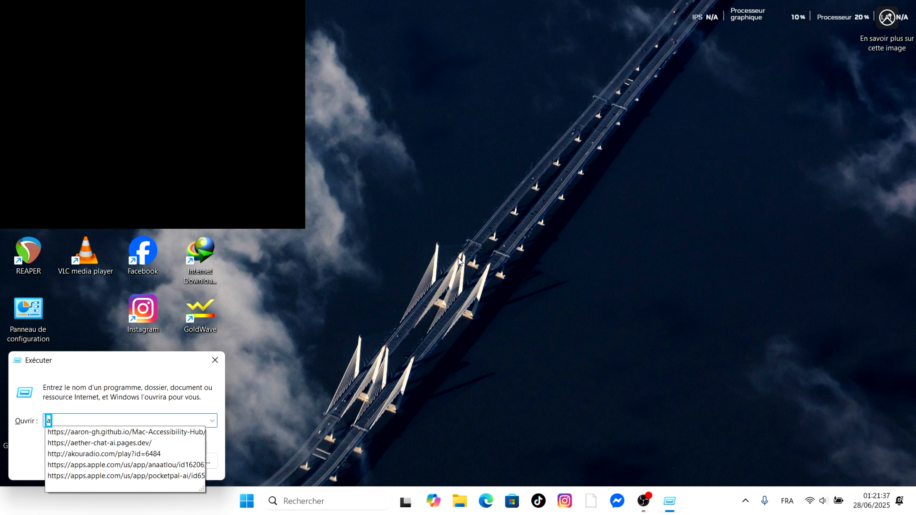
{"action": "type", "text": "p"}
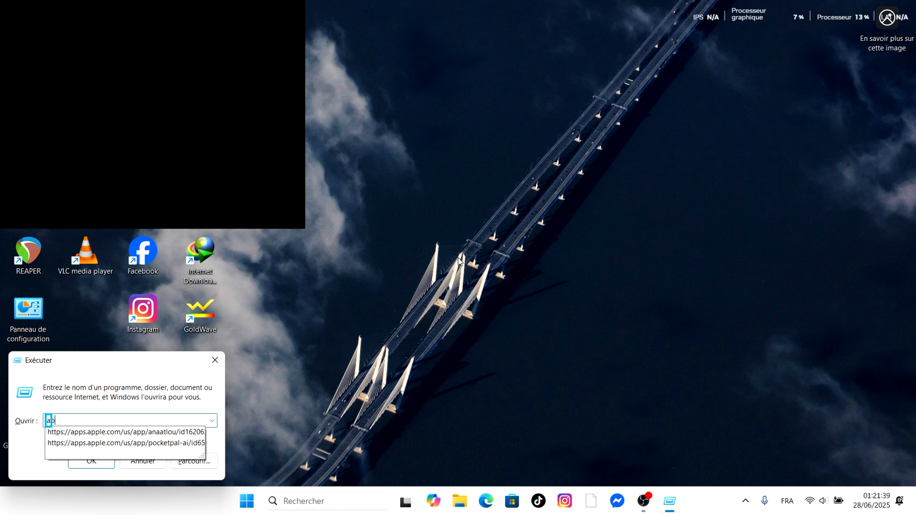
{"action": "type", "text": "pd"}
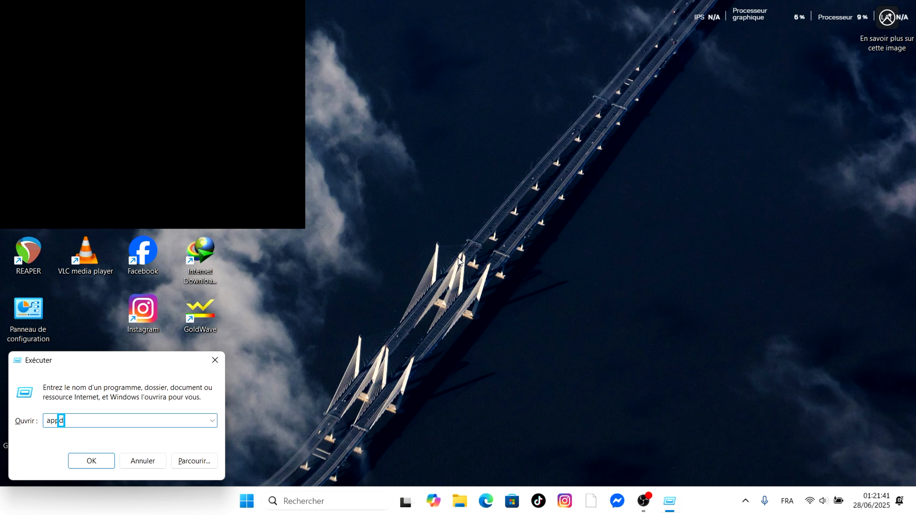
{"action": "type", "text": "ata"}
{"action": "key", "text": "Return"}
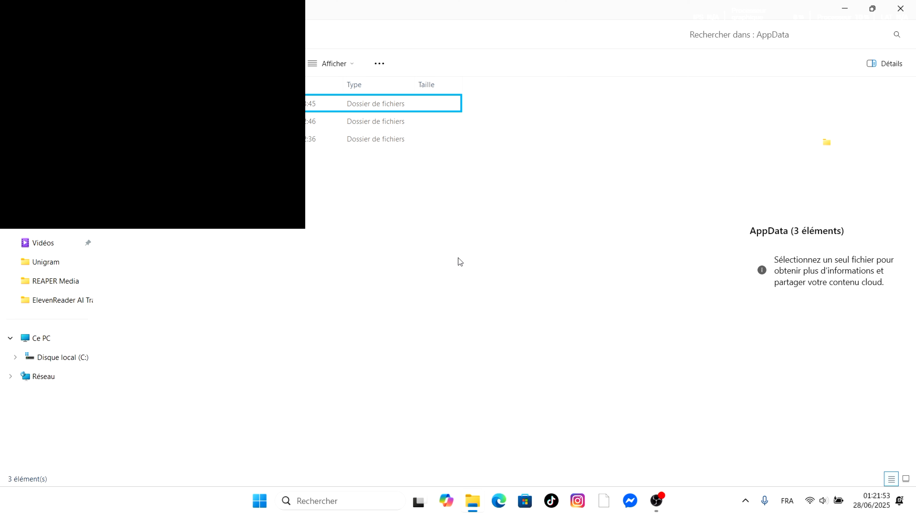
{"action": "key", "text": "r"}
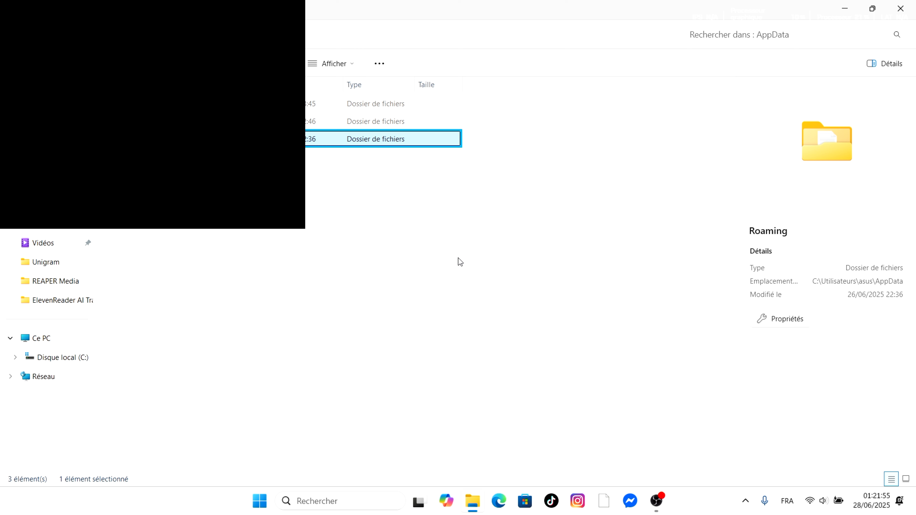
{"action": "key", "text": "Return"}
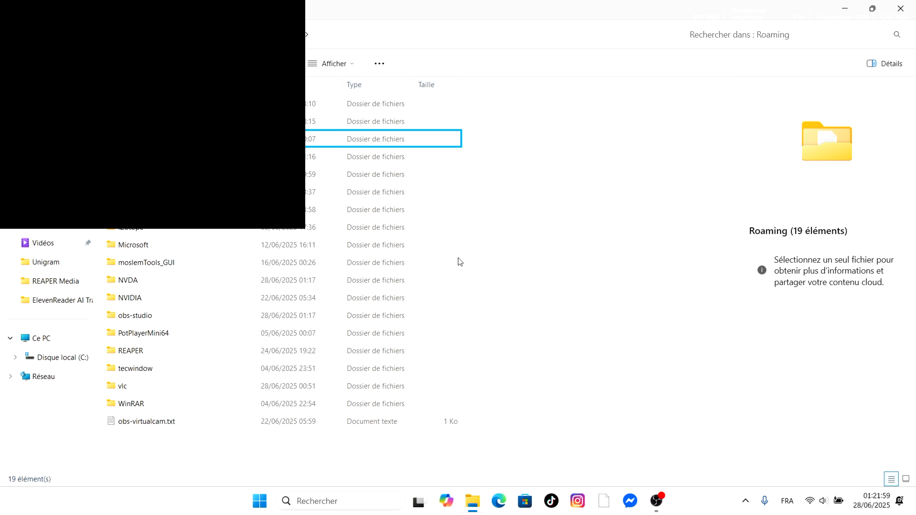
Permanently delete the NVDA folder from Roaming
{"action": "key", "text": "n"}
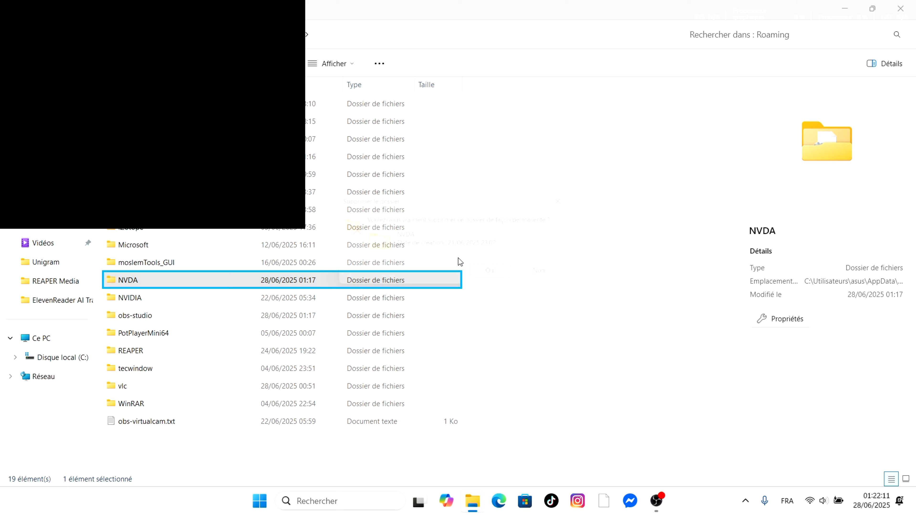
{"action": "key", "text": "shift+Delete"}
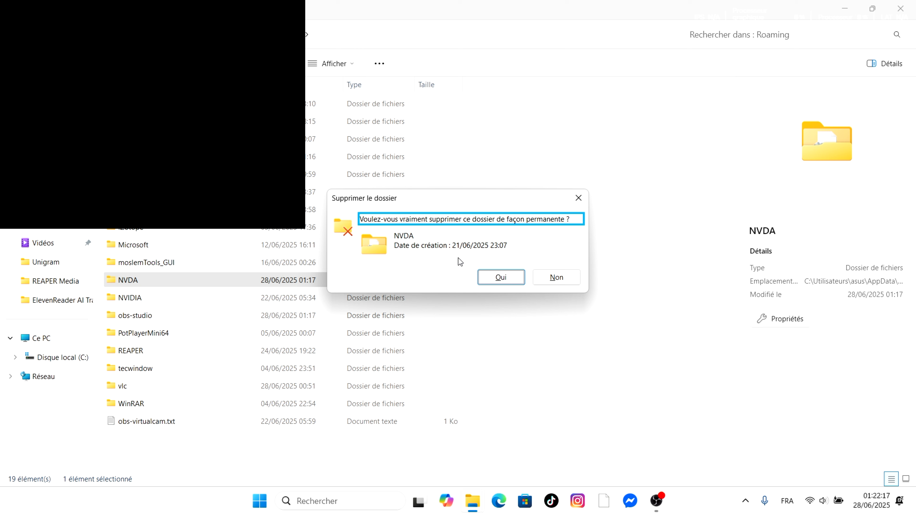
{"action": "key", "text": "Return"}
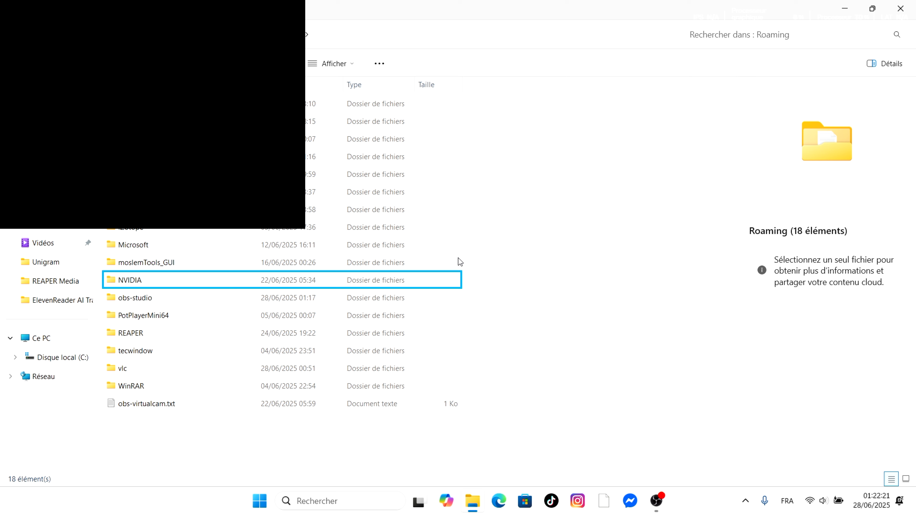
Permanently delete the Acapela Group folder from Roaming and close the folder window
{"action": "key", "text": "Up"}
{"action": "key", "text": "Down"}
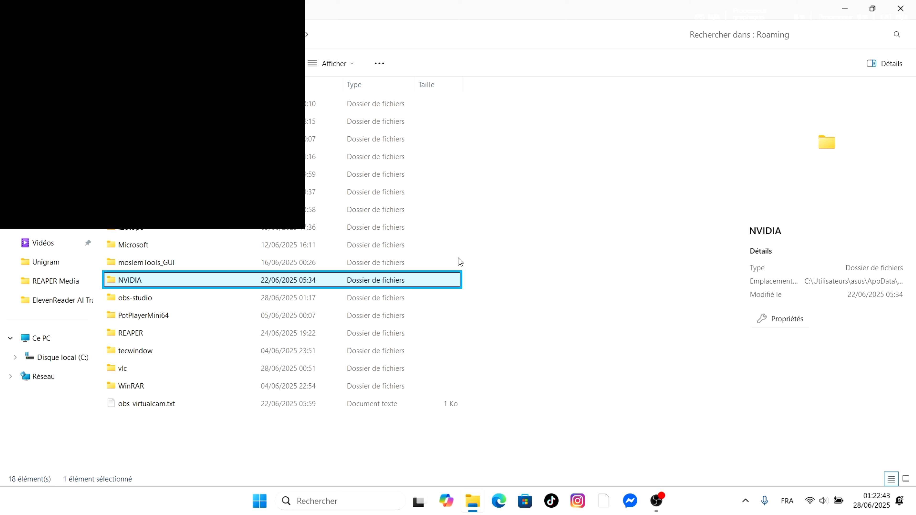
{"action": "key", "text": "Home"}
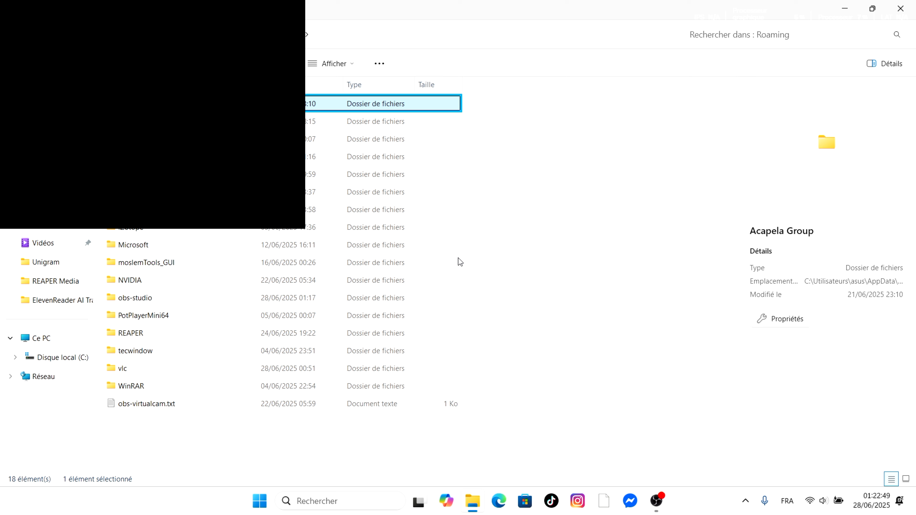
{"action": "key", "text": "shift+Delete"}
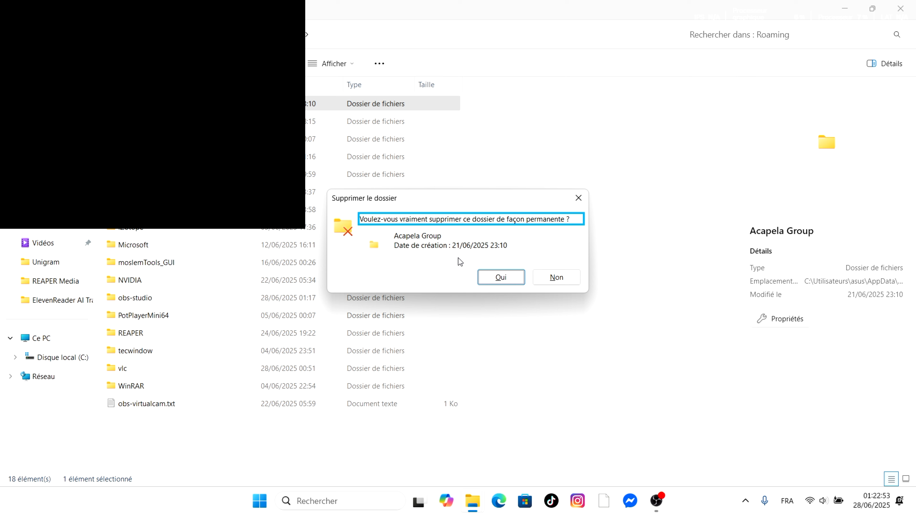
{"action": "key", "text": "Return"}
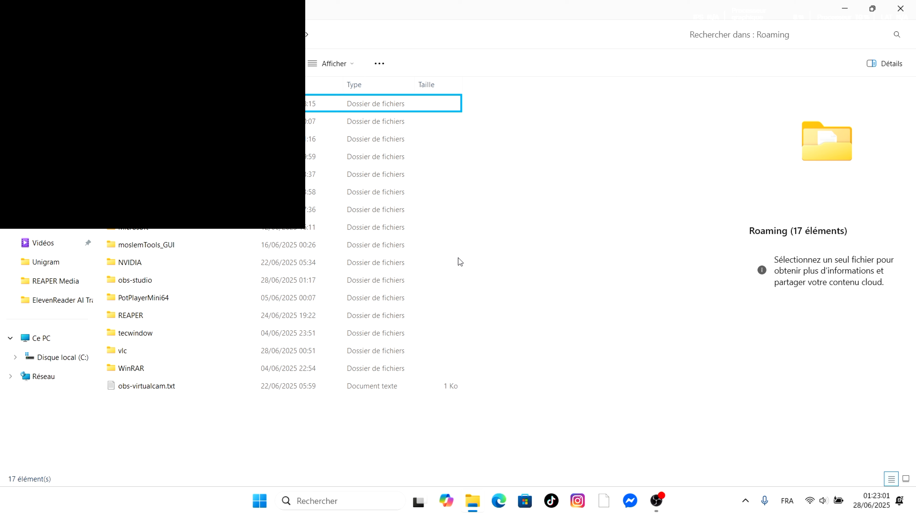
{"action": "key", "text": "alt+F4"}
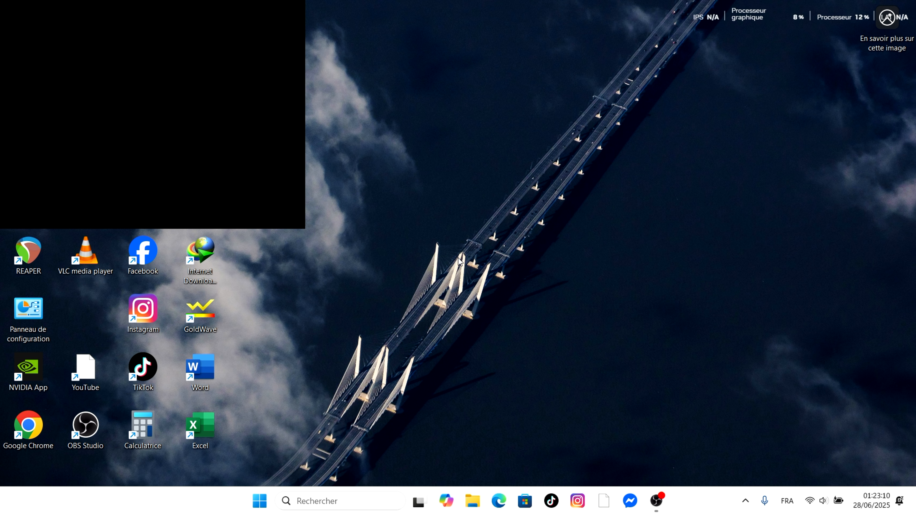
Open the Programmes folder on Disque local (C:) and check it for a leftover NVDA folder
{"action": "key", "text": "super+e"}
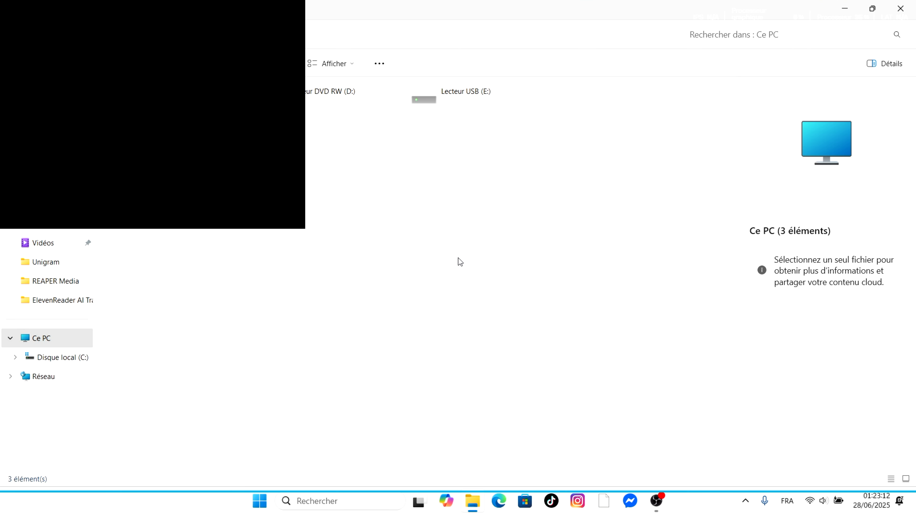
{"action": "key", "text": "Down"}
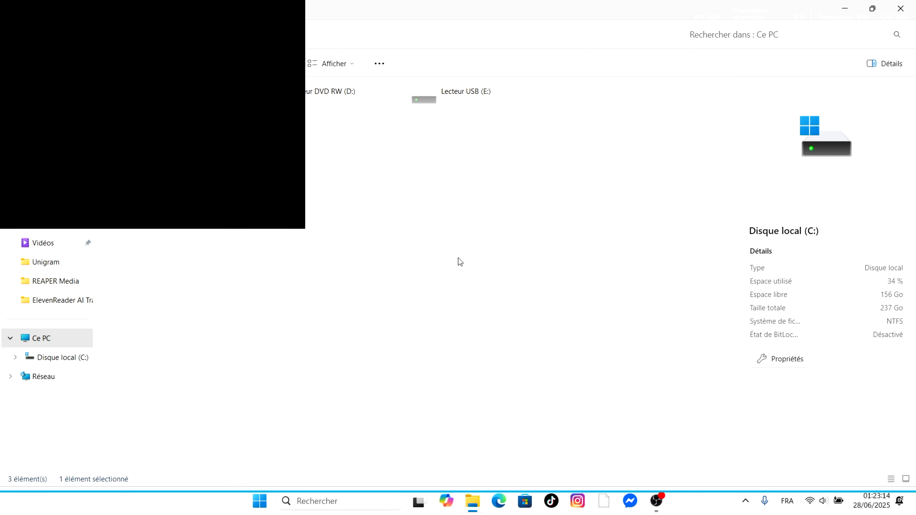
{"action": "key", "text": "Return"}
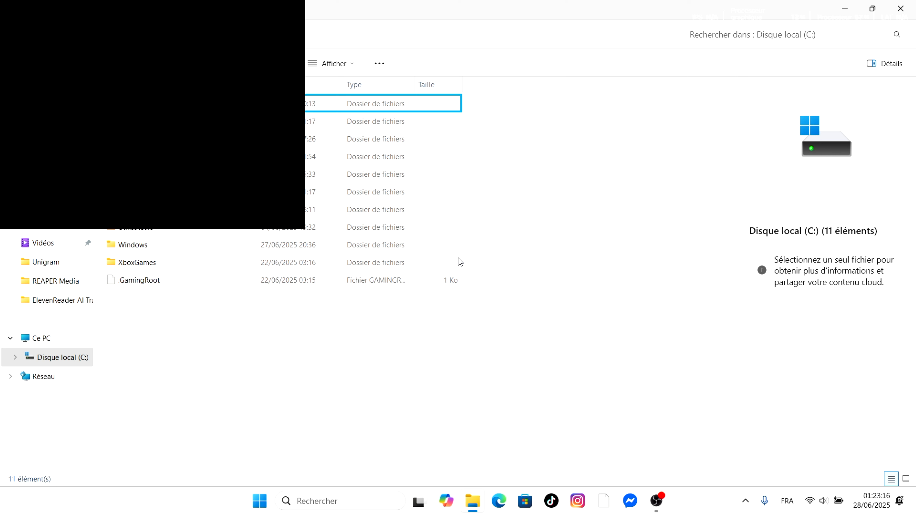
{"action": "key", "text": "Down"}
{"action": "key", "text": "Down"}
{"action": "key", "text": "Down"}
{"action": "key", "text": "Down"}
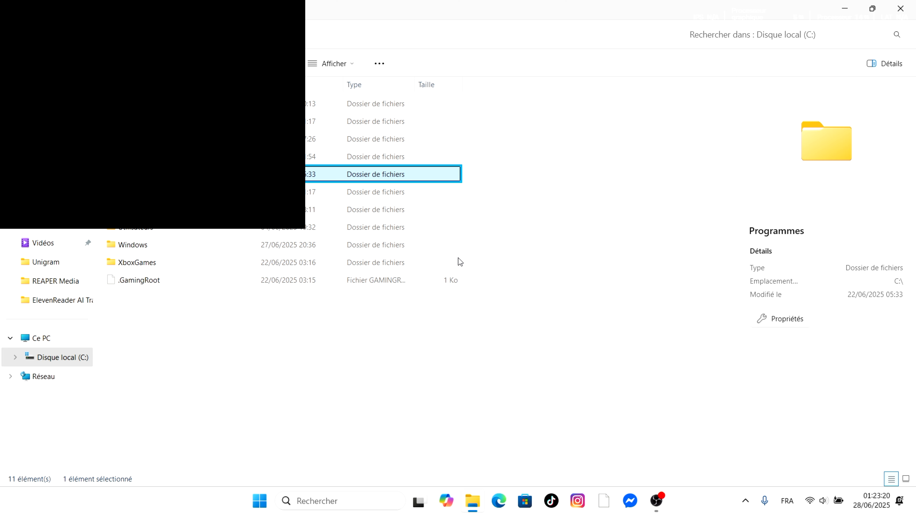
{"action": "key", "text": "Return"}
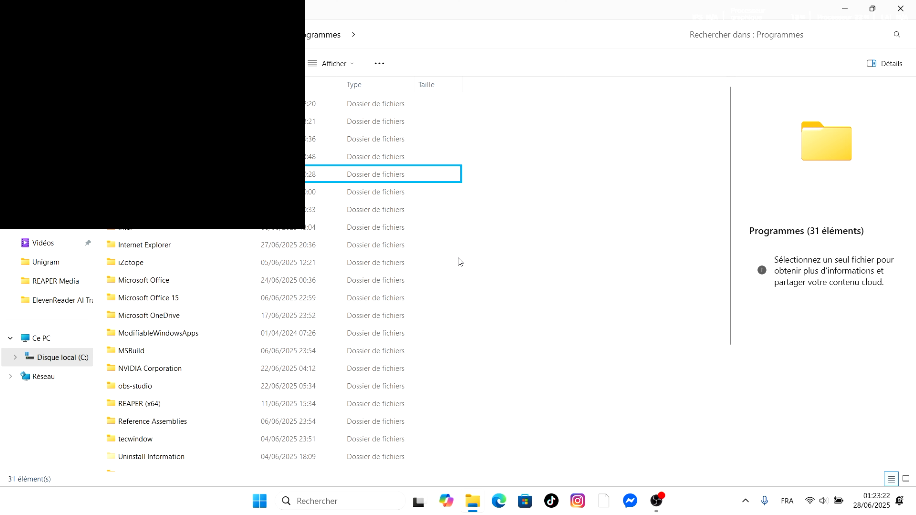
{"action": "key", "text": "n"}
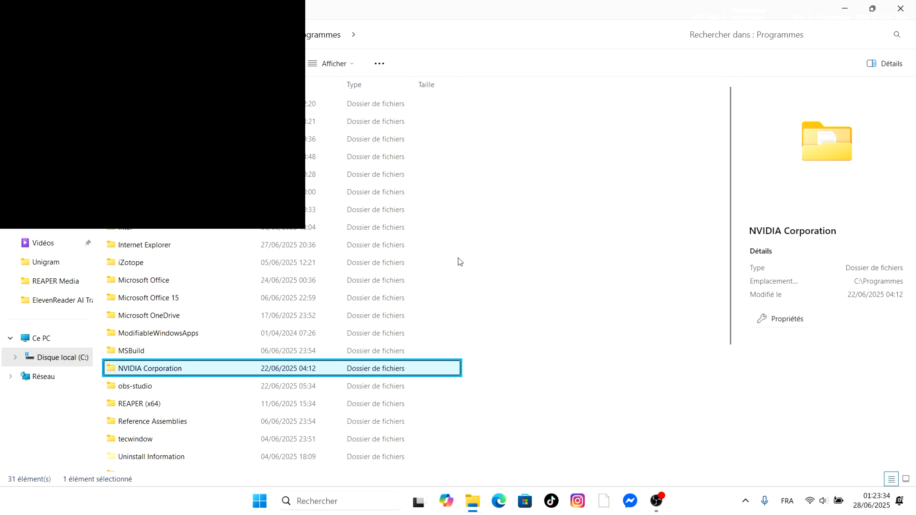
Check the Programmes (x86) folder for a leftover NVDA folder, then return to the Programmes folder
{"action": "key", "text": "alt+Up"}
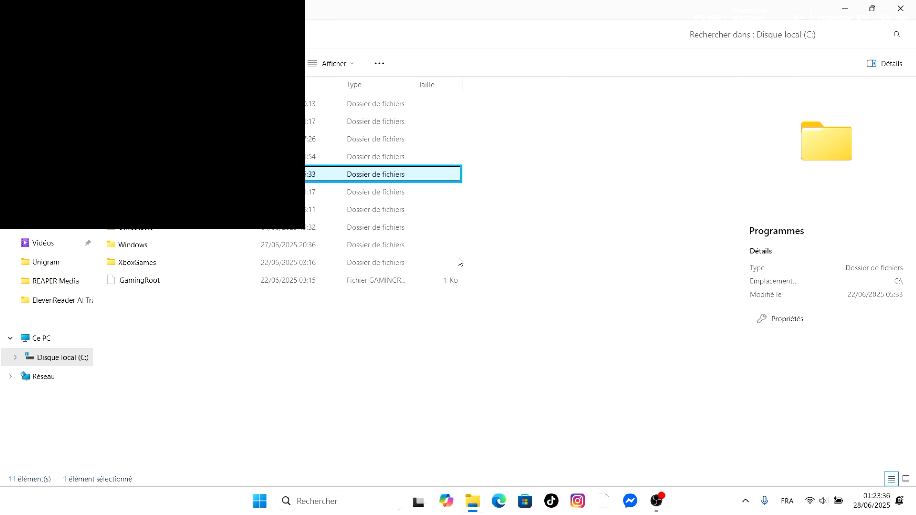
{"action": "key", "text": "Down"}
{"action": "key", "text": "Return"}
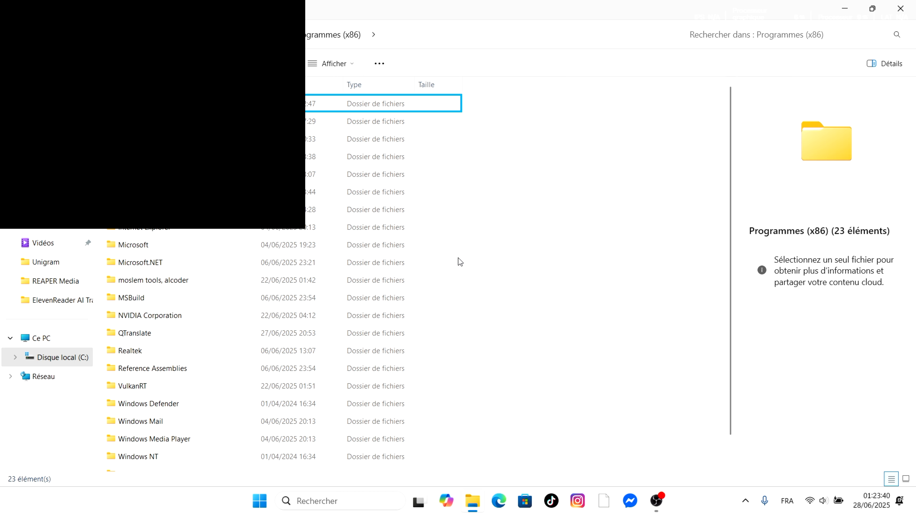
{"action": "key", "text": "n"}
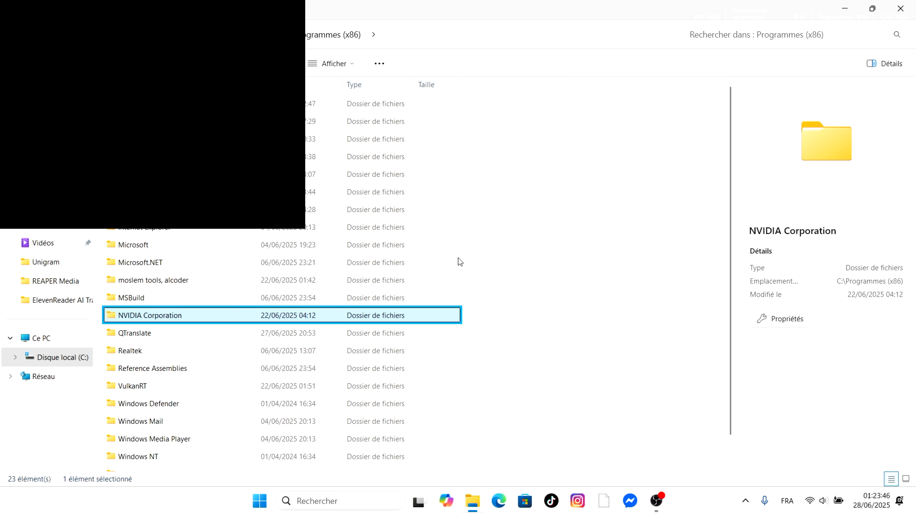
{"action": "key", "text": "Home"}
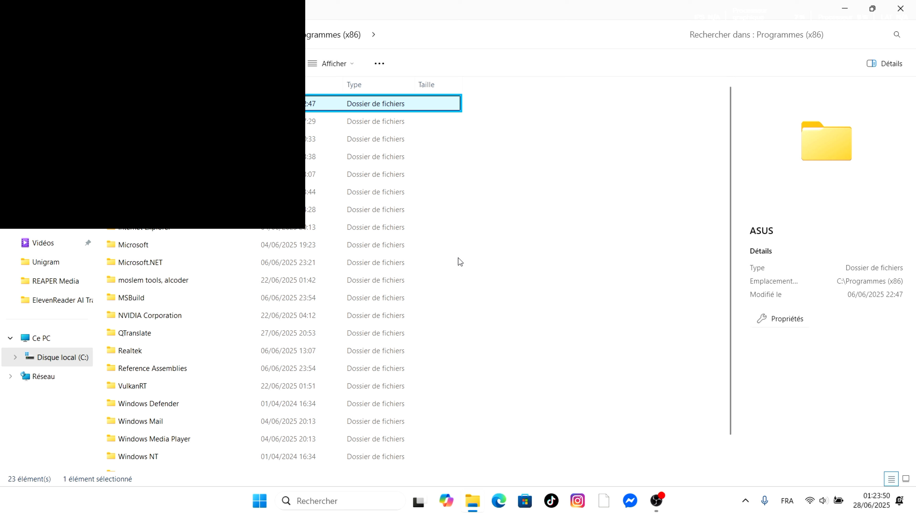
{"action": "key", "text": "alt+Up"}
{"action": "key", "text": "Up"}
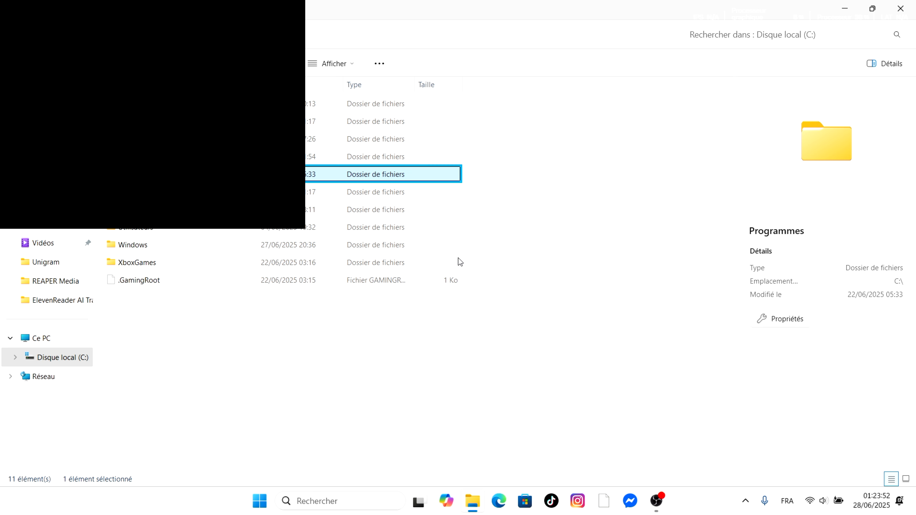
{"action": "key", "text": "Return"}
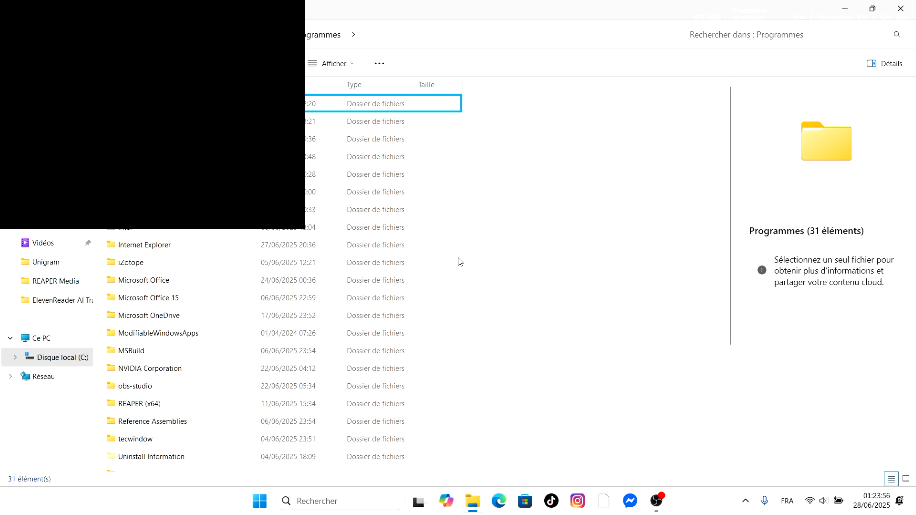
Show the desktop and empty the Recycle Bin, permanently deleting its contents
{"action": "key", "text": "super+d"}
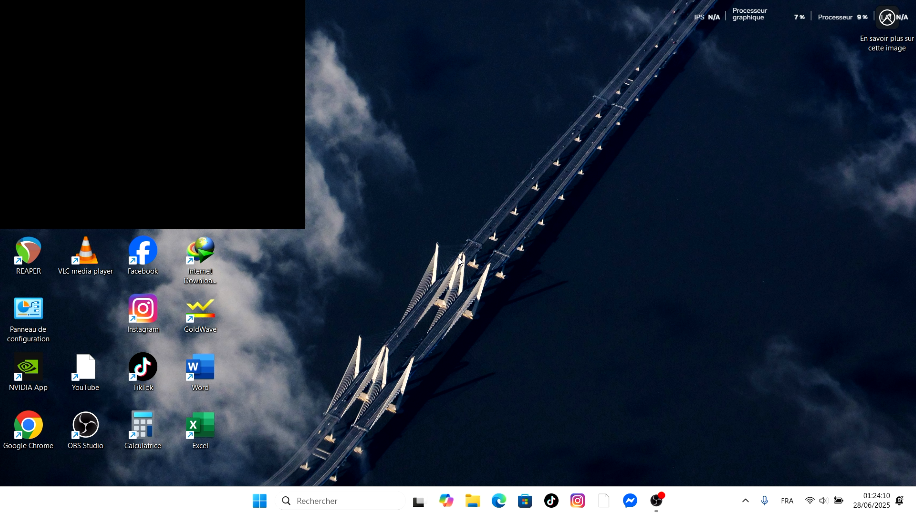
{"action": "key", "text": "shift+F10"}
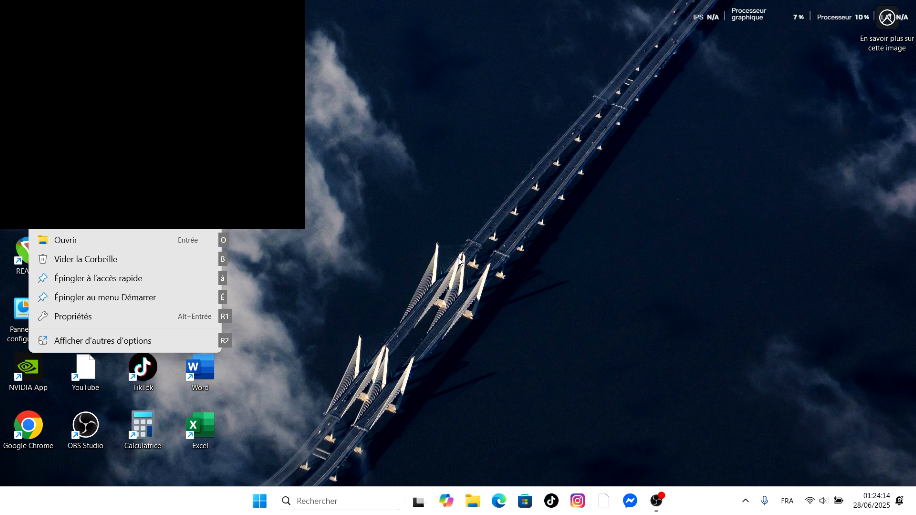
{"action": "key", "text": "Up"}
{"action": "key", "text": "Up"}
{"action": "key", "text": "Up"}
{"action": "key", "text": "Up"}
{"action": "key", "text": "Up"}
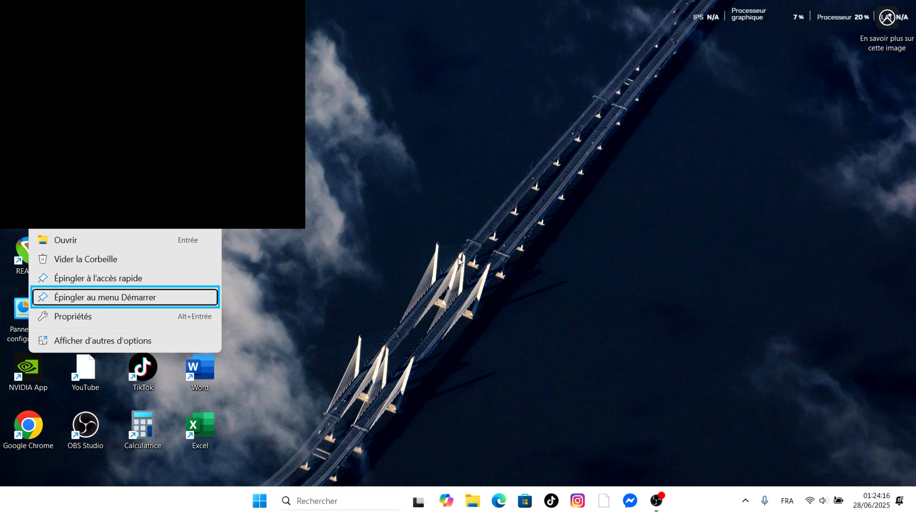
{"action": "key", "text": "Up"}
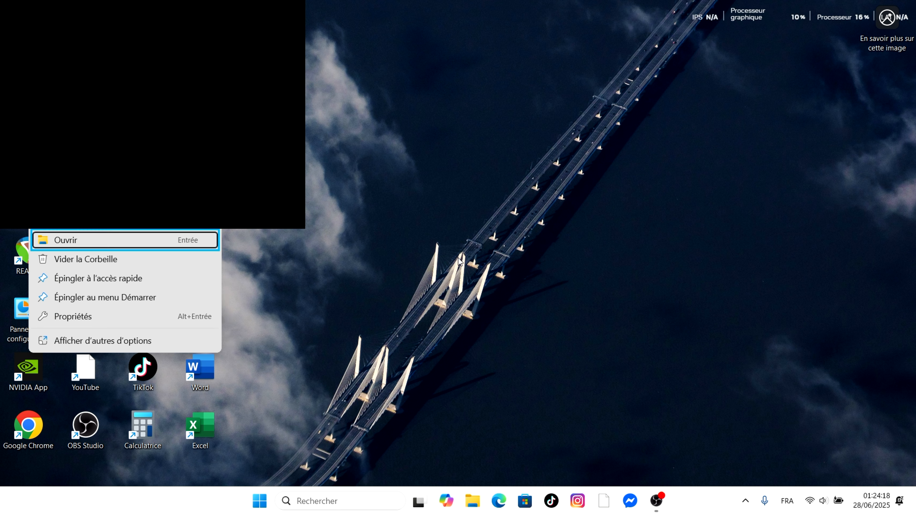
{"action": "key", "text": "Down"}
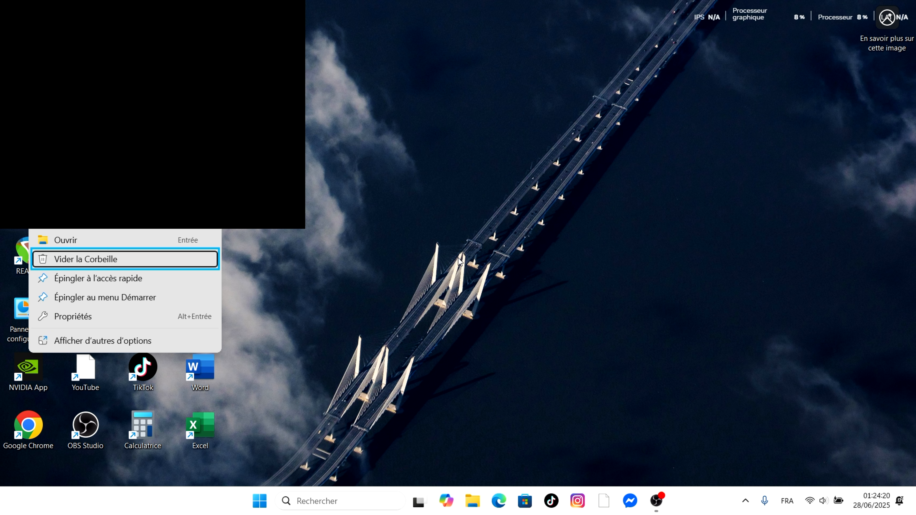
{"action": "key", "text": "Return"}
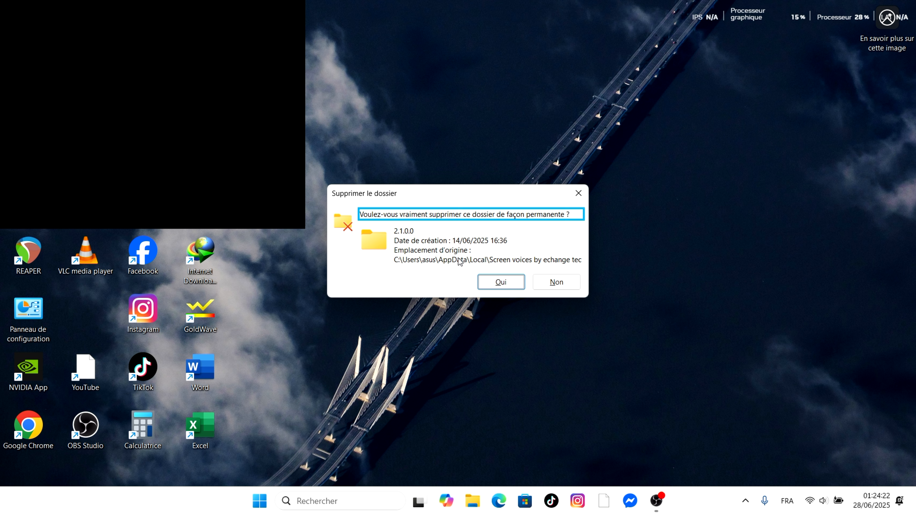
{"action": "key", "text": "Return"}
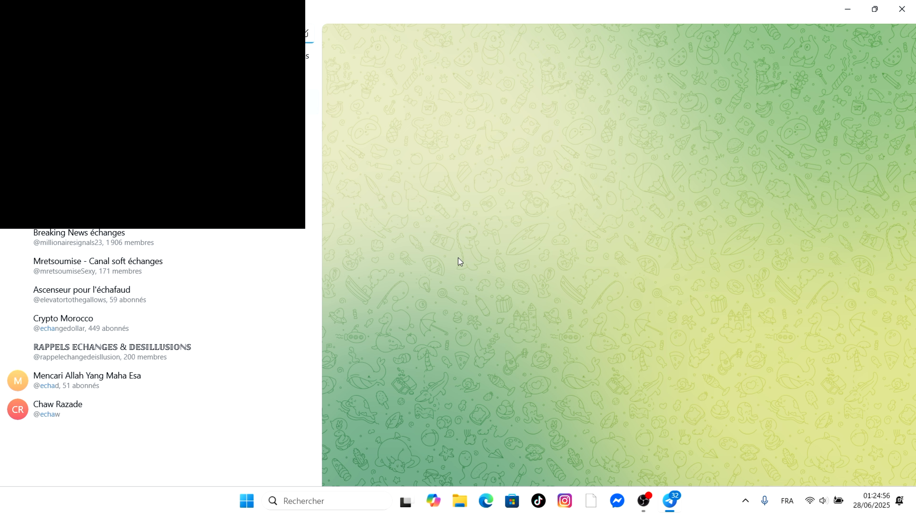
In Unigram, open the ECHANGE TEC channel and find the post containing Screen voices by echange tec 3.0.0.exe
{"action": "key", "text": "Return"}
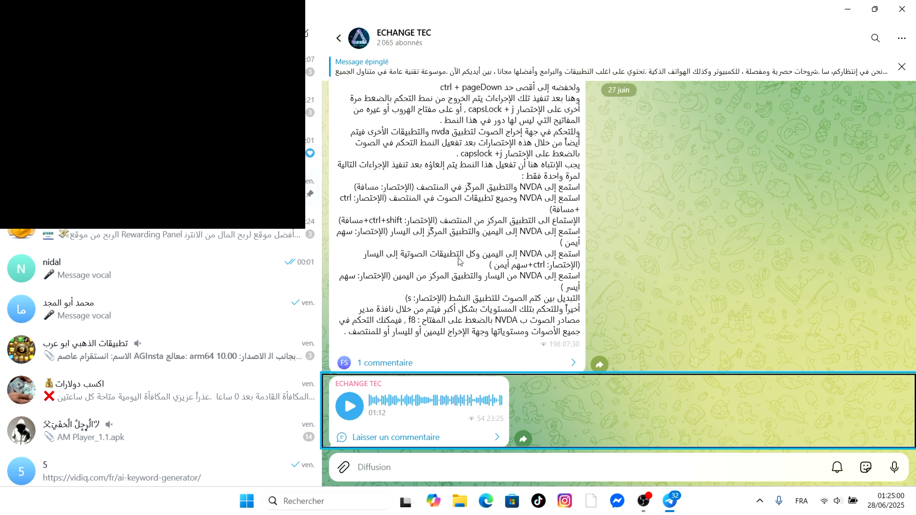
{"action": "key", "text": "Up"}
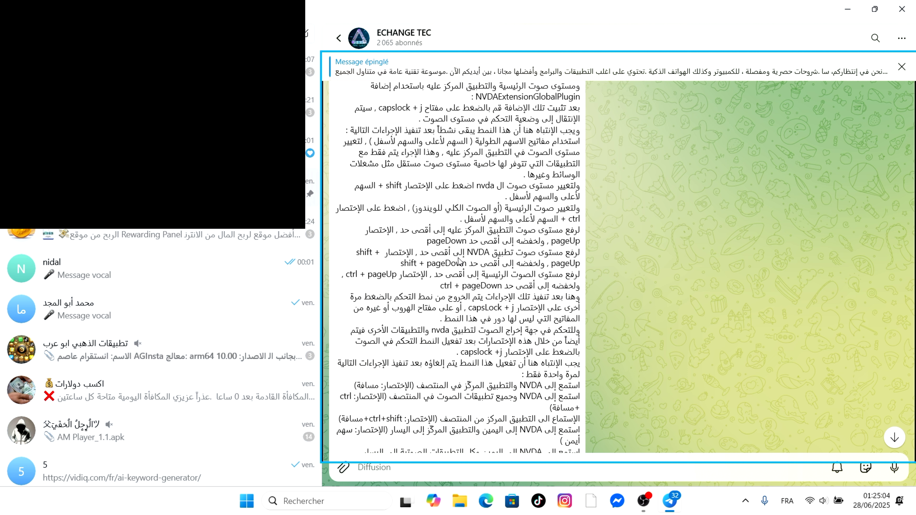
{"action": "key", "text": "Up"}
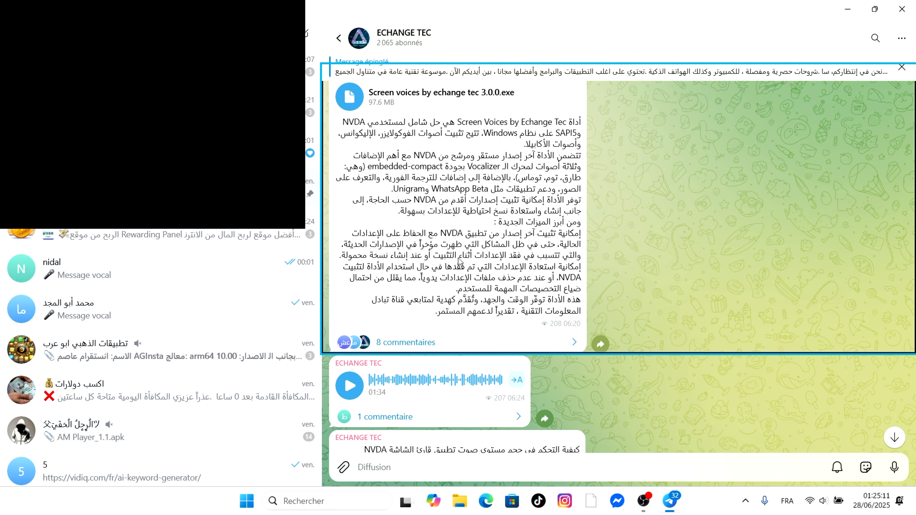
Show the attached Screen voices by echange tec 3.0.0.exe in the Downloads\Unigram folder and run it
{"action": "key", "text": "Tab"}
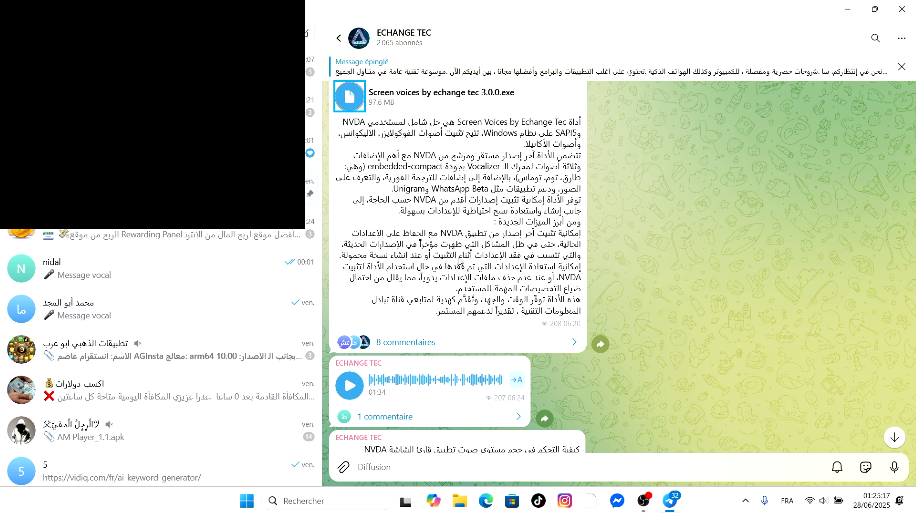
{"action": "key", "text": "Return"}
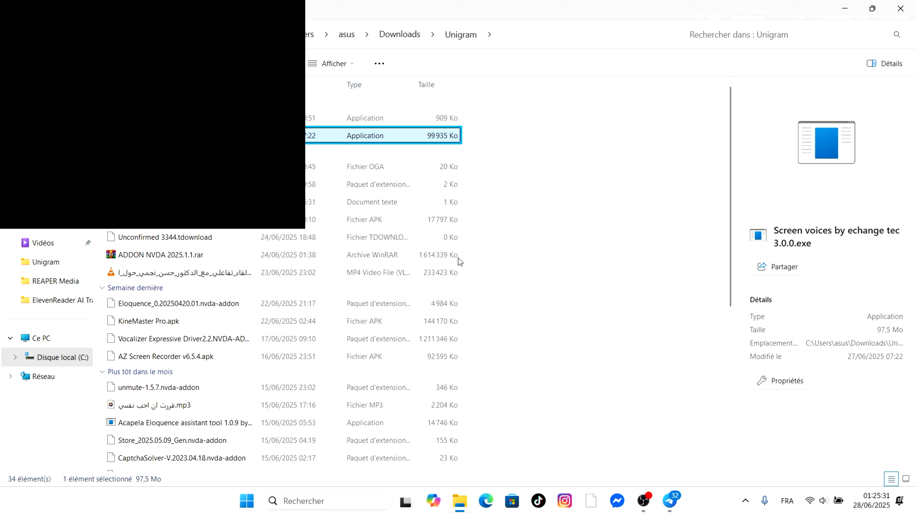
{"action": "key", "text": "Return"}
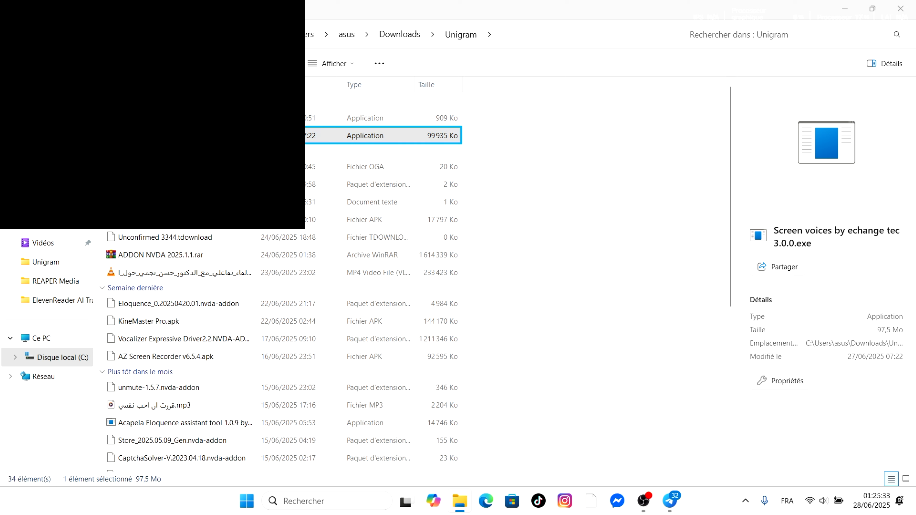